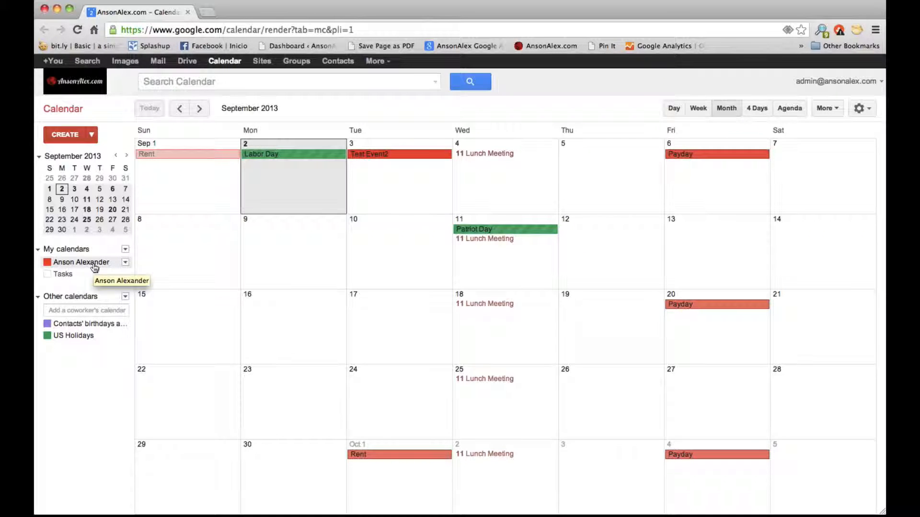
Hide the personal calendar's events from the month view and show them again.
{"action": "left_click", "coordinate": [94, 263]}
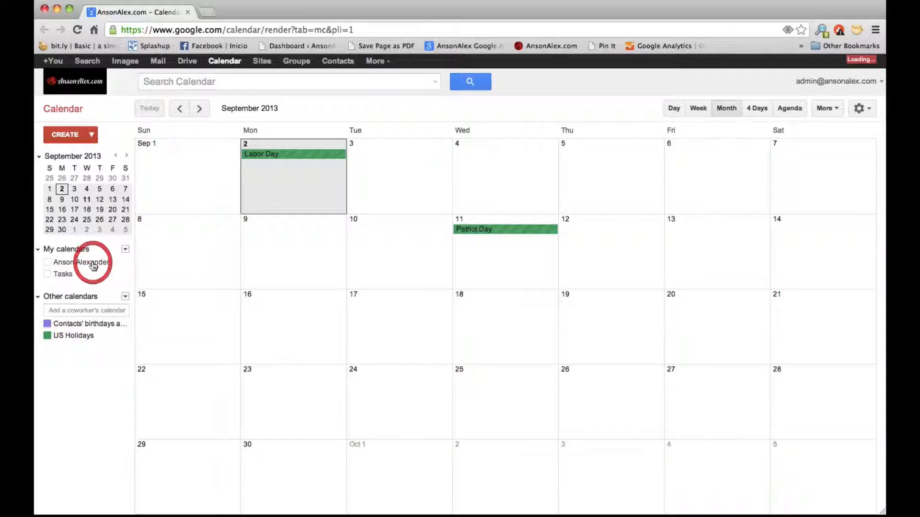
{"action": "left_click", "coordinate": [106, 264]}
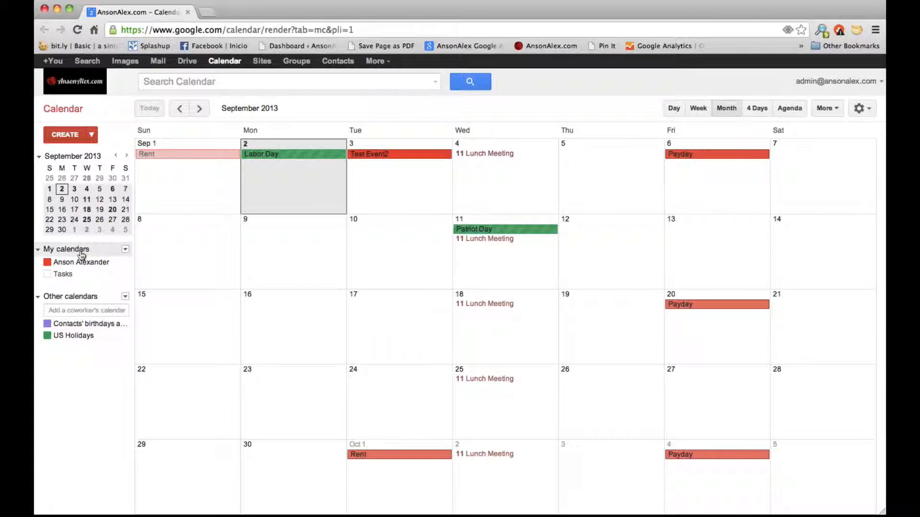
Start a new calendar under My calendars and name it Organizational Events.
{"action": "left_click", "coordinate": [125, 250]}
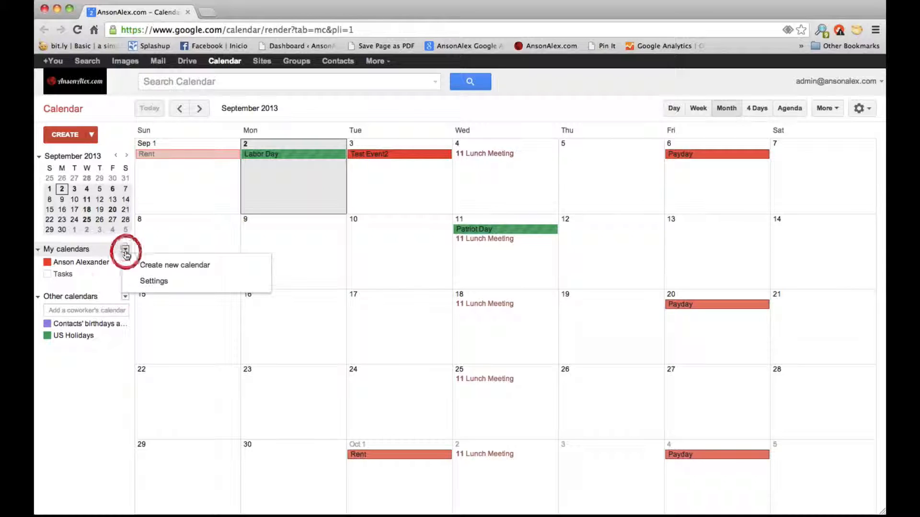
{"action": "left_click", "coordinate": [231, 271]}
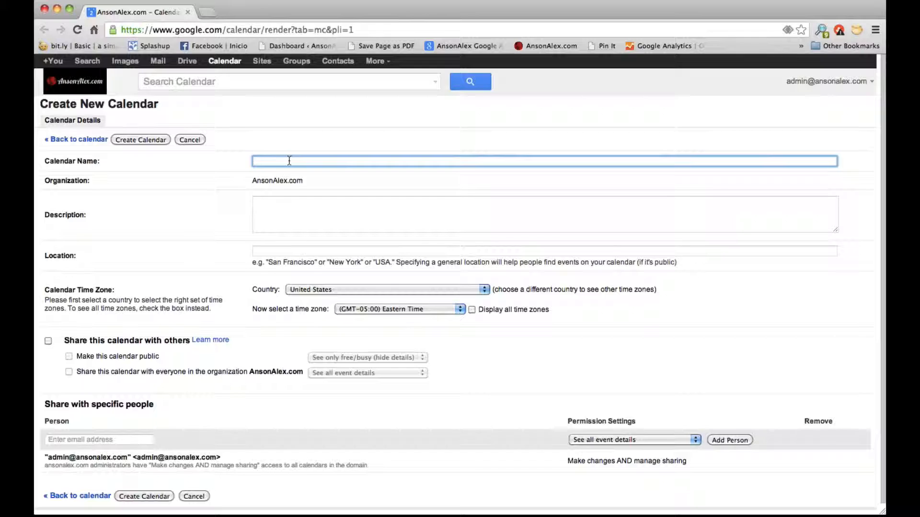
{"action": "type", "text": "Organizational Events"}
{"action": "left_click", "coordinate": [318, 217]}
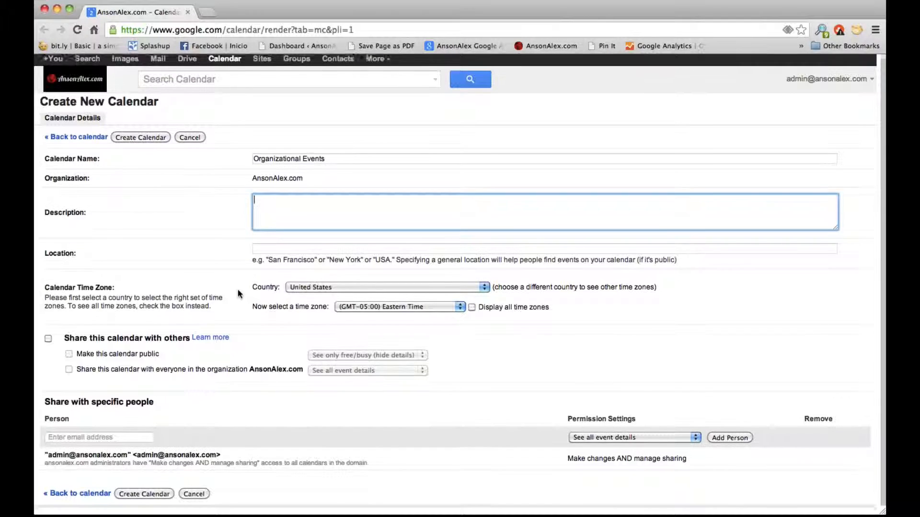
Share the new calendar with everyone in the AnsonAlex.com organization, letting them see all event details.
{"action": "scroll", "coordinate": [239, 290], "scroll_direction": "down", "scroll_amount": 2}
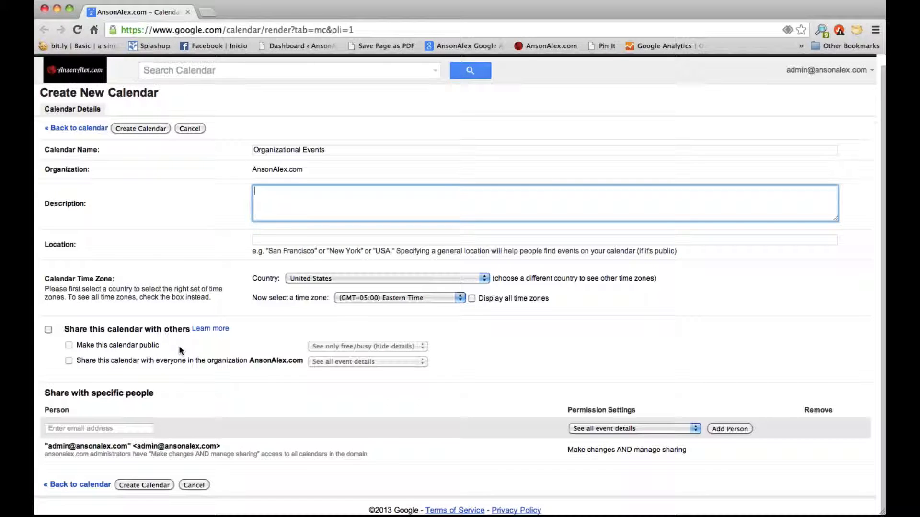
{"action": "left_click", "coordinate": [49, 330]}
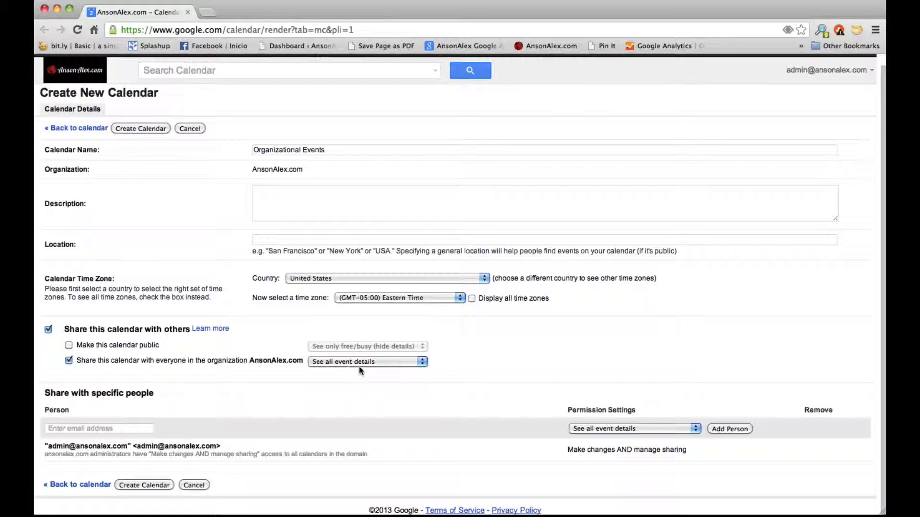
{"action": "left_click", "coordinate": [423, 364]}
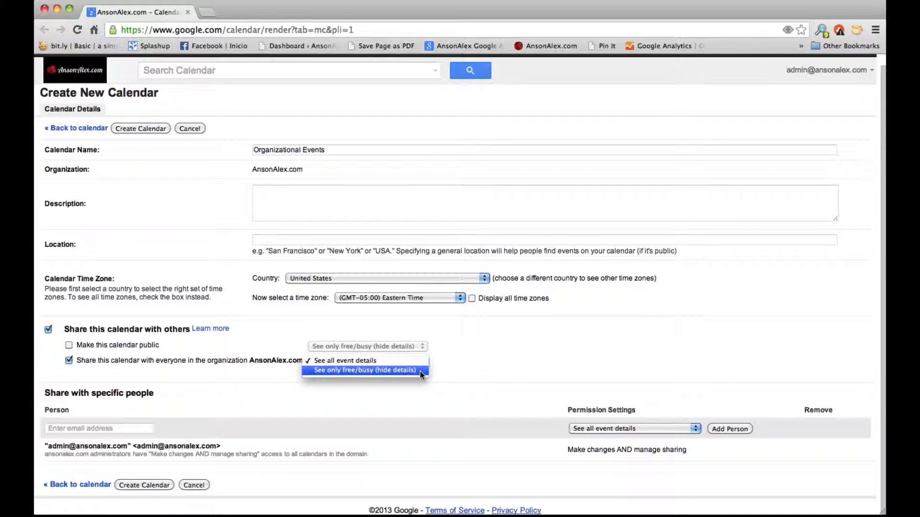
{"action": "left_click", "coordinate": [420, 372]}
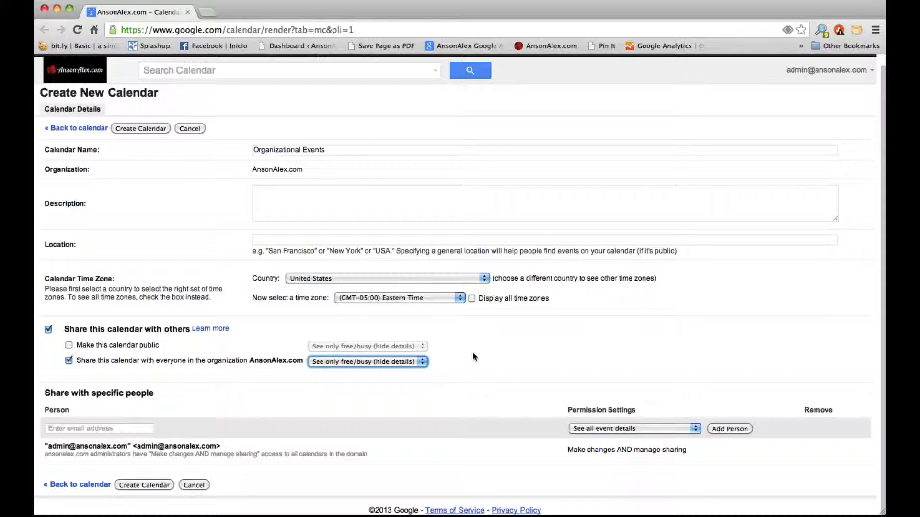
{"action": "left_click", "coordinate": [417, 362]}
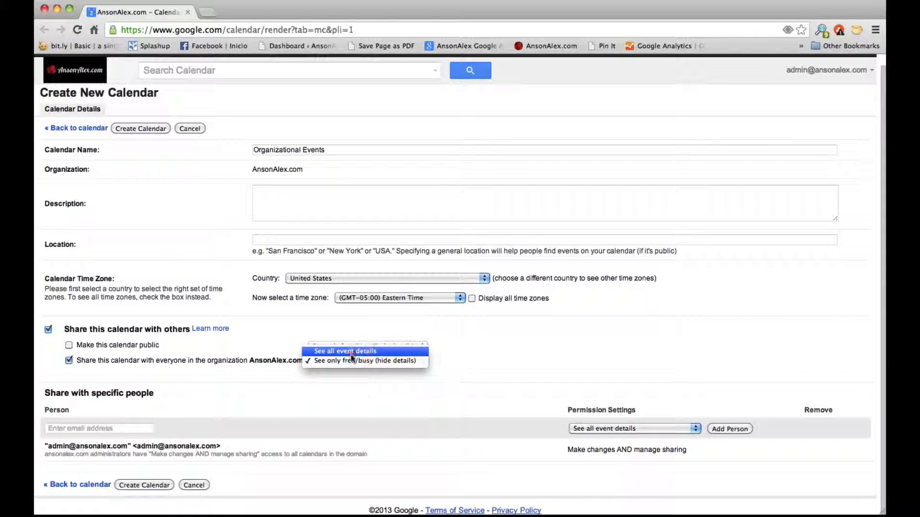
{"action": "left_click", "coordinate": [352, 353]}
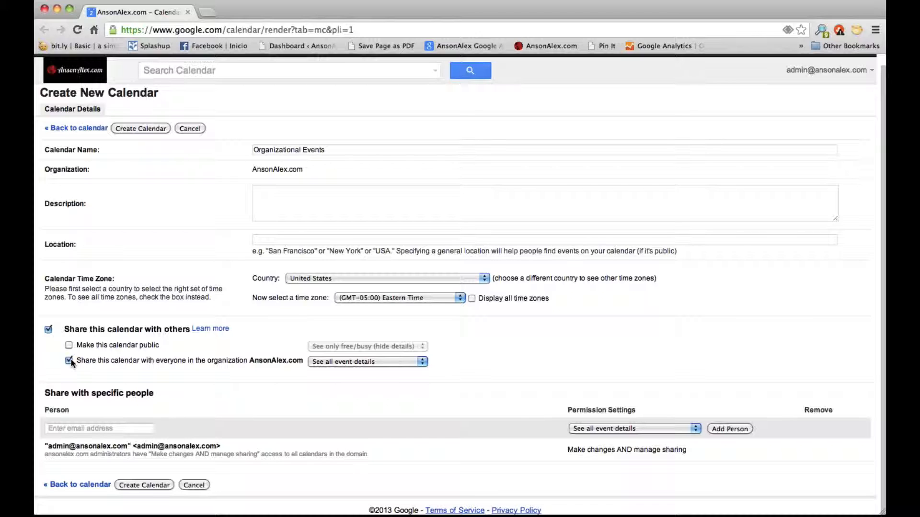
Share the calendar with a specific coworker, granting Make changes AND manage sharing, and create the calendar.
{"action": "left_click", "coordinate": [97, 432]}
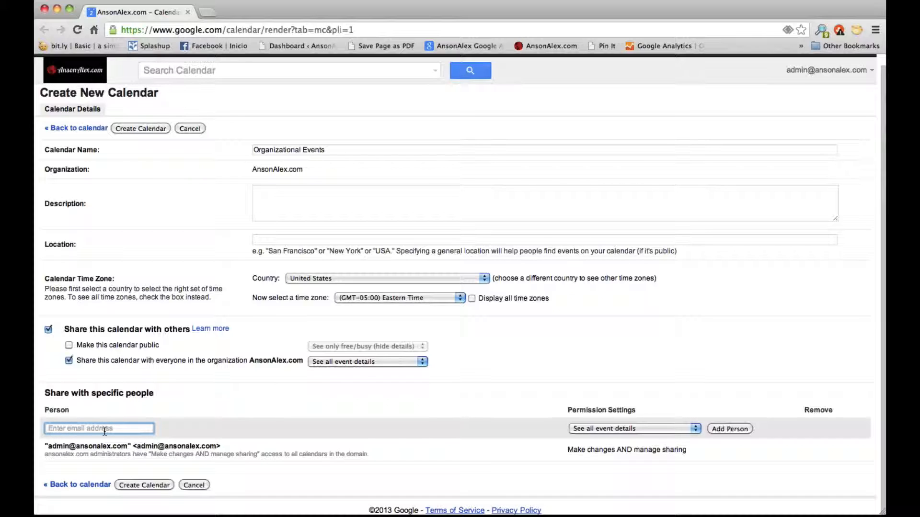
{"action": "type", "text": "br"}
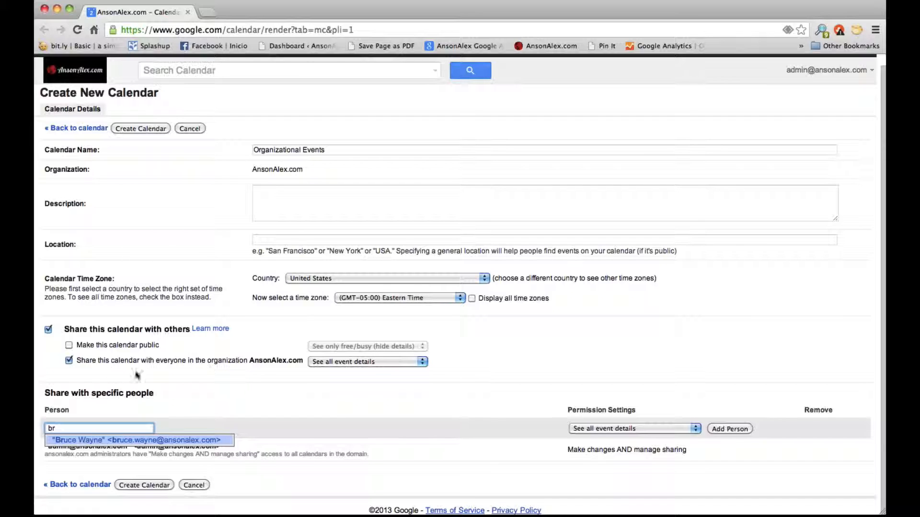
{"action": "left_click", "coordinate": [82, 440]}
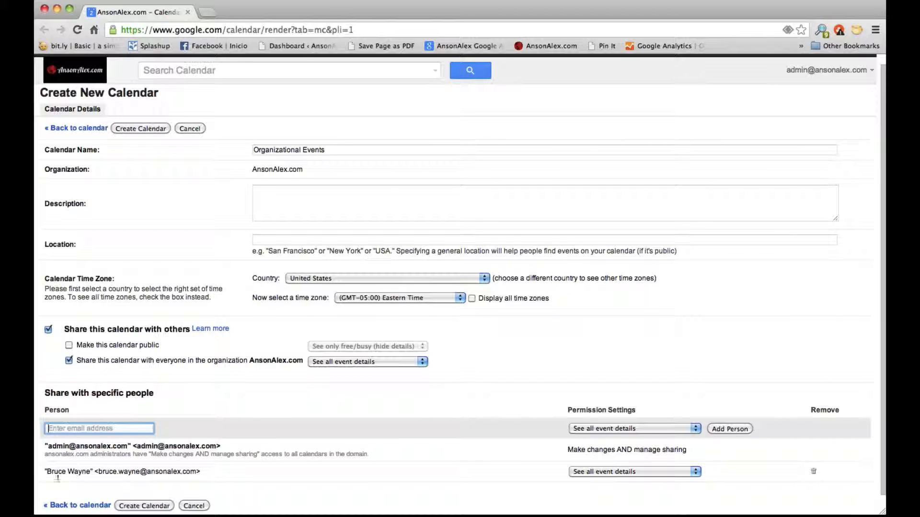
{"action": "scroll", "coordinate": [274, 461], "scroll_direction": "down", "scroll_amount": 1}
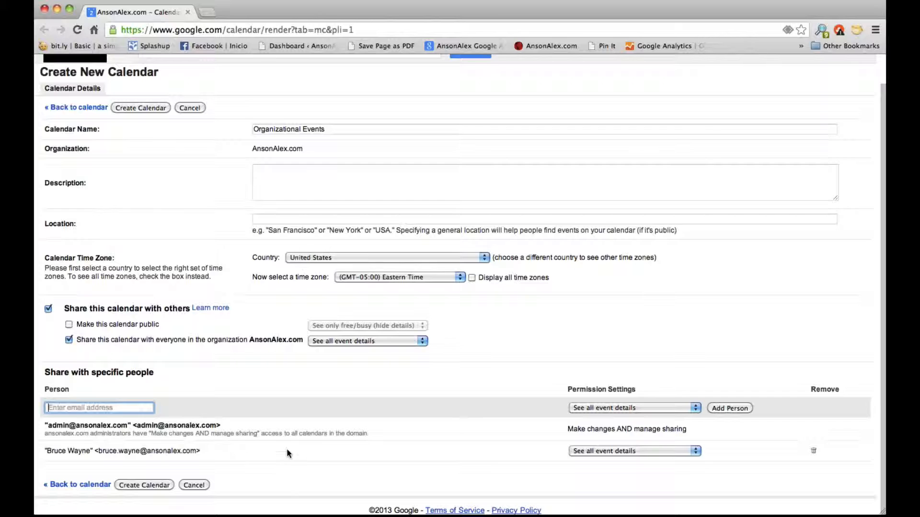
{"action": "left_click", "coordinate": [619, 451]}
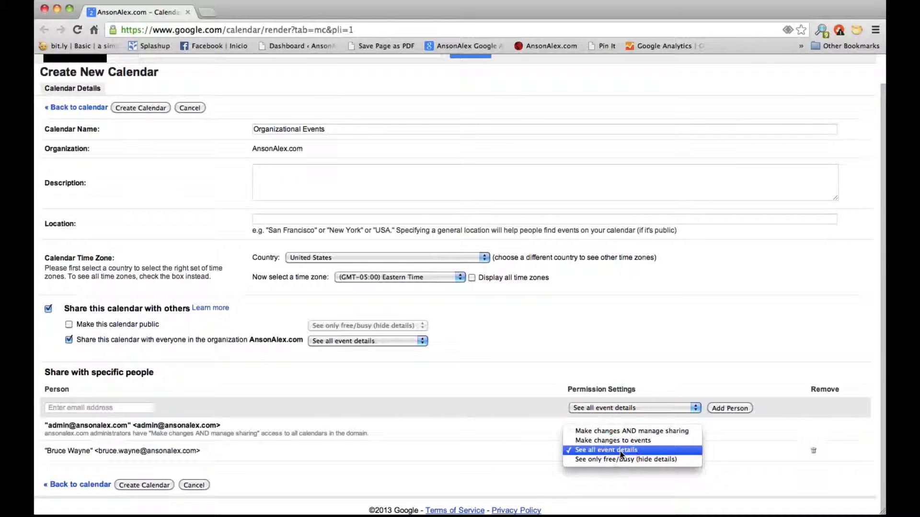
{"action": "left_click", "coordinate": [688, 432]}
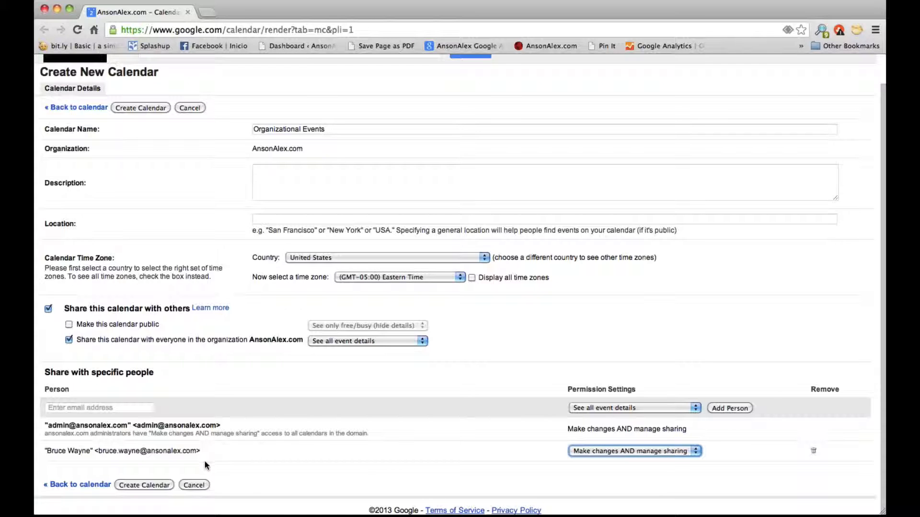
{"action": "left_click", "coordinate": [161, 487]}
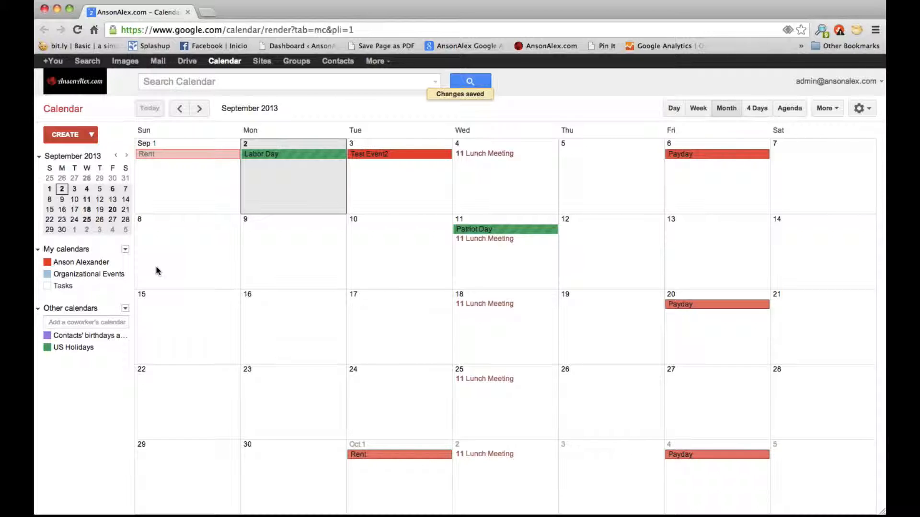
Hide the personal, contacts' birthdays and US Holidays calendars, leaving only Organizational Events displayed.
{"action": "left_click", "coordinate": [106, 262]}
{"action": "left_click", "coordinate": [94, 338]}
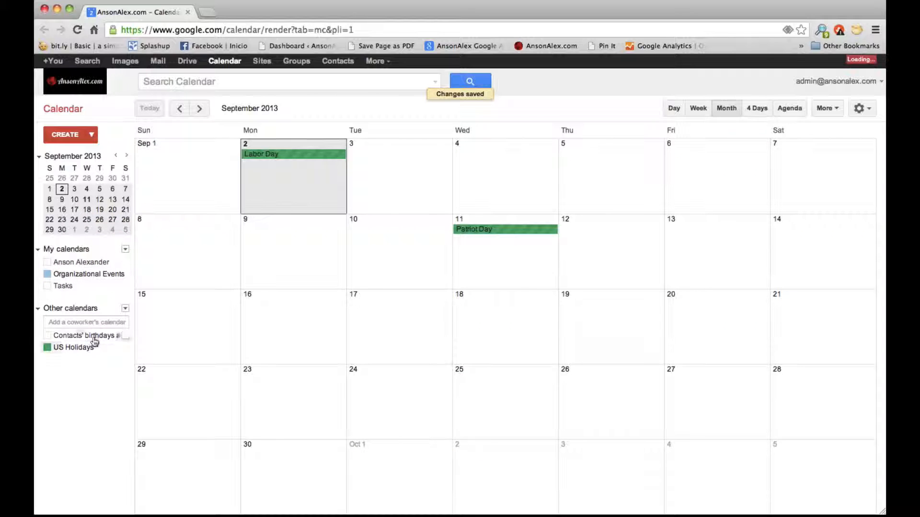
{"action": "left_click", "coordinate": [91, 348]}
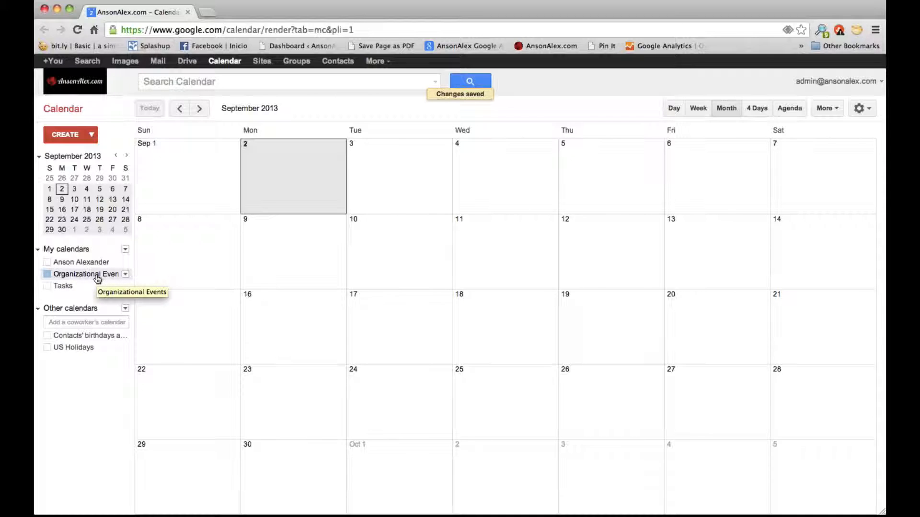
Create an all-day event named Board Meeting on Tuesday, September 10 in the Organizational Events calendar.
{"action": "left_click", "coordinate": [382, 241]}
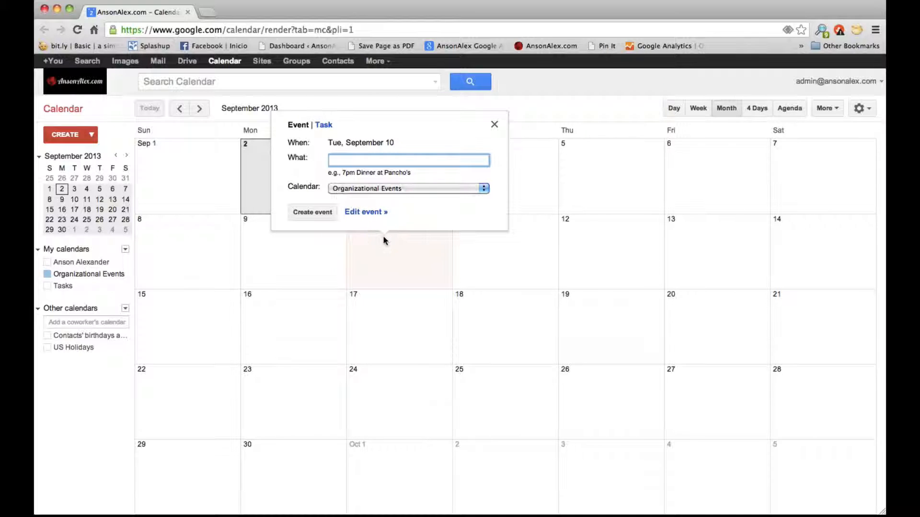
{"action": "type", "text": "Board Meeting"}
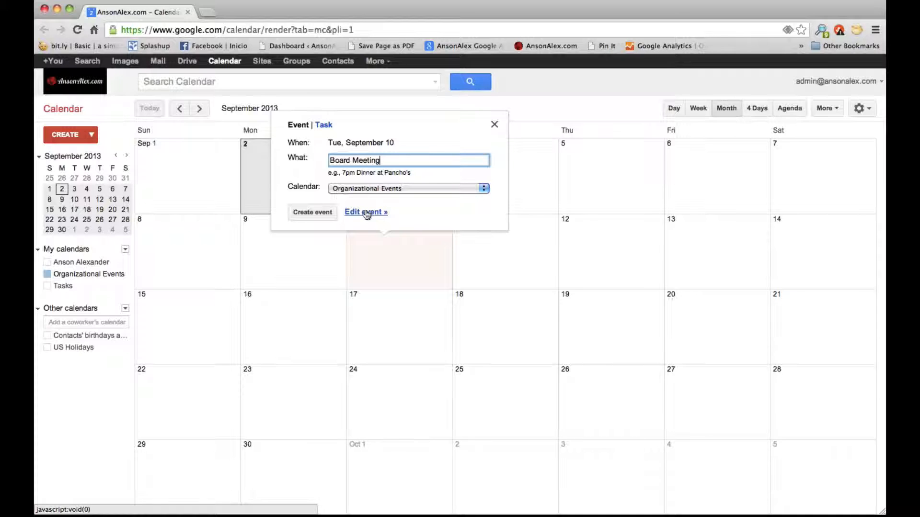
{"action": "left_click", "coordinate": [321, 216]}
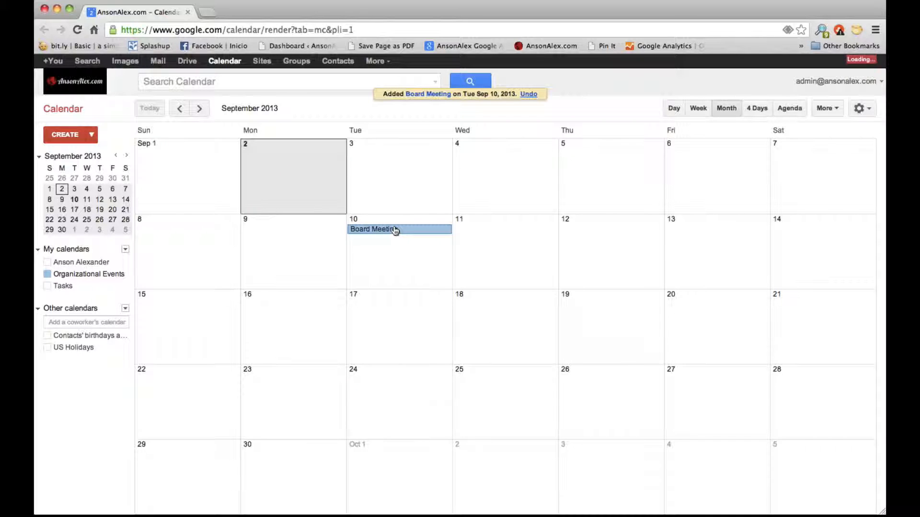
Create an all-day event named Company Outing on Thursday, September 19 in the Organizational Events calendar.
{"action": "left_click", "coordinate": [591, 312]}
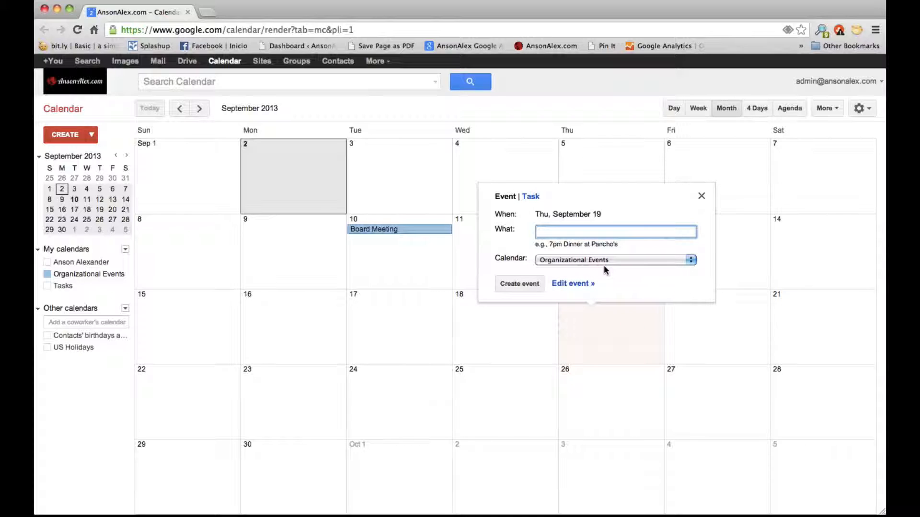
{"action": "type", "text": "Company Outing"}
{"action": "left_click", "coordinate": [520, 283]}
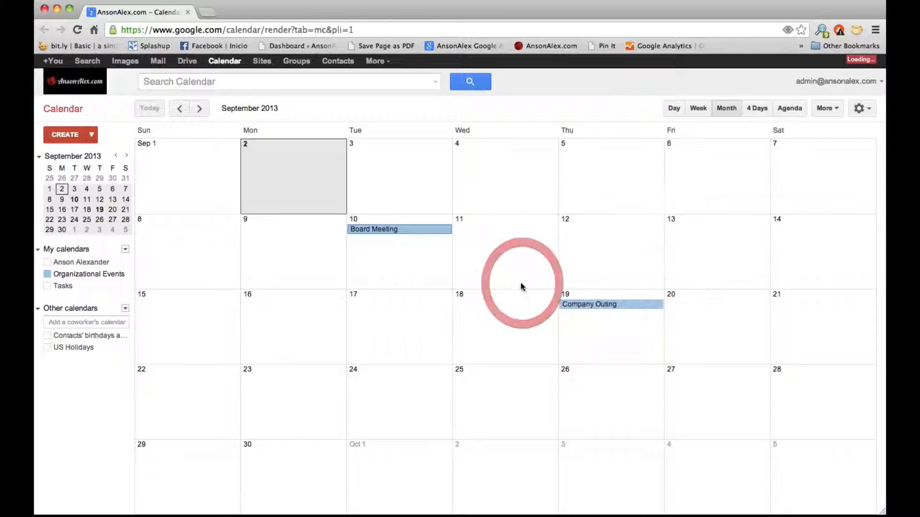
Create an all-day event named Computer Training Course on Monday, September 23 in the Organizational Events calendar.
{"action": "left_click", "coordinate": [284, 383]}
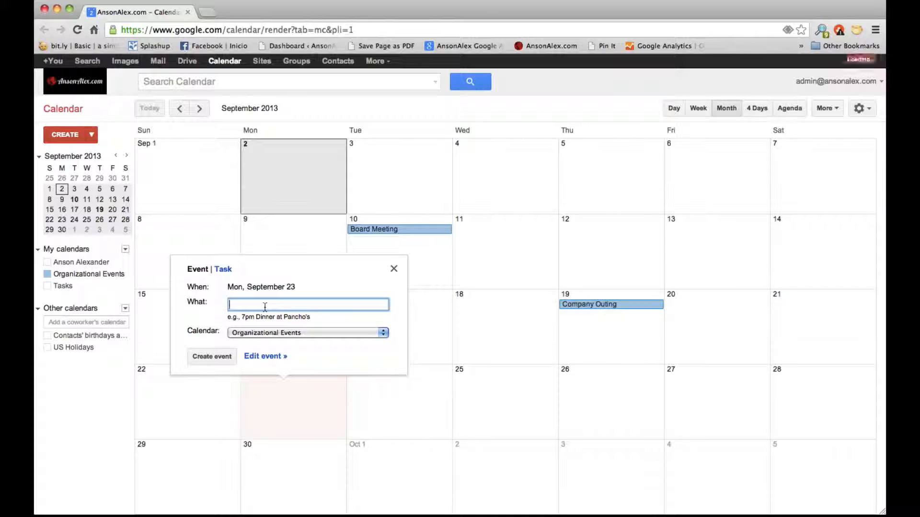
{"action": "type", "text": "Tomputer"}
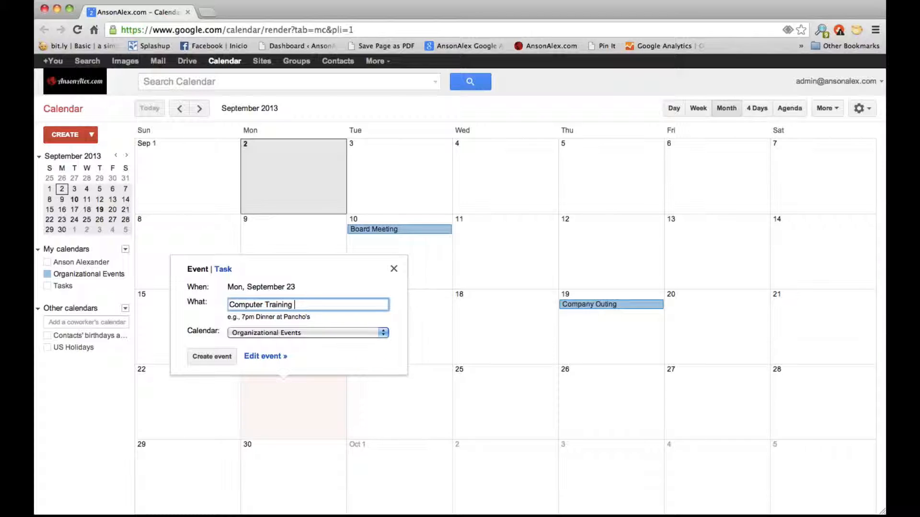
{"action": "type", "text": " Training Course"}
{"action": "left_click", "coordinate": [212, 356]}
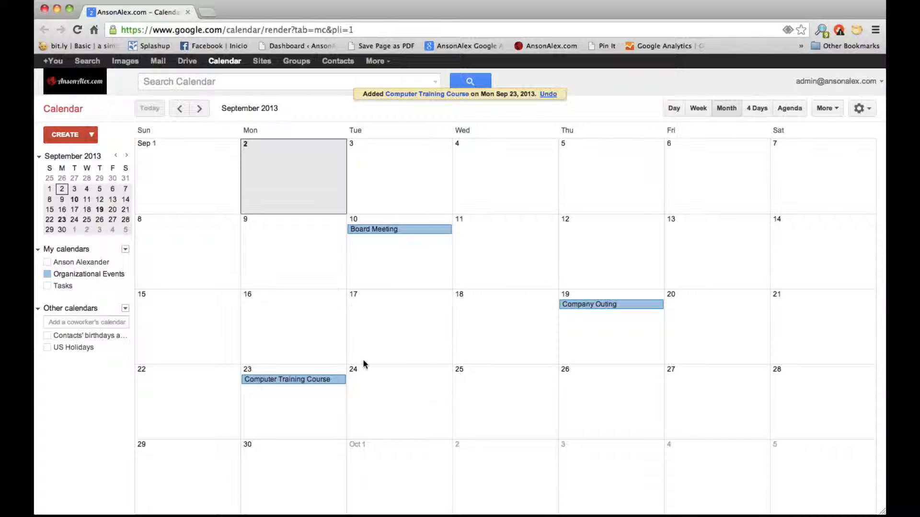
Display the personal, Tasks, contacts' birthdays and US Holidays calendars alongside Organizational Events.
{"action": "left_click", "coordinate": [98, 263]}
{"action": "left_click", "coordinate": [96, 286]}
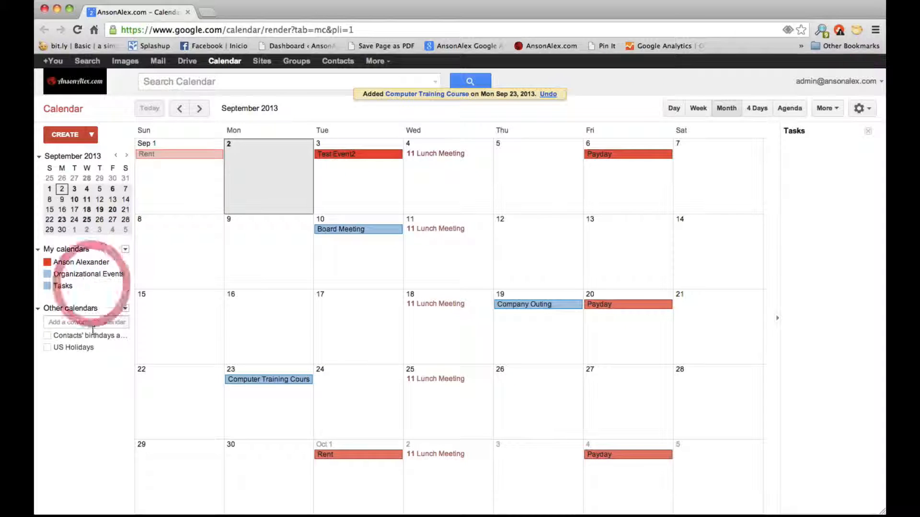
{"action": "left_click", "coordinate": [91, 346]}
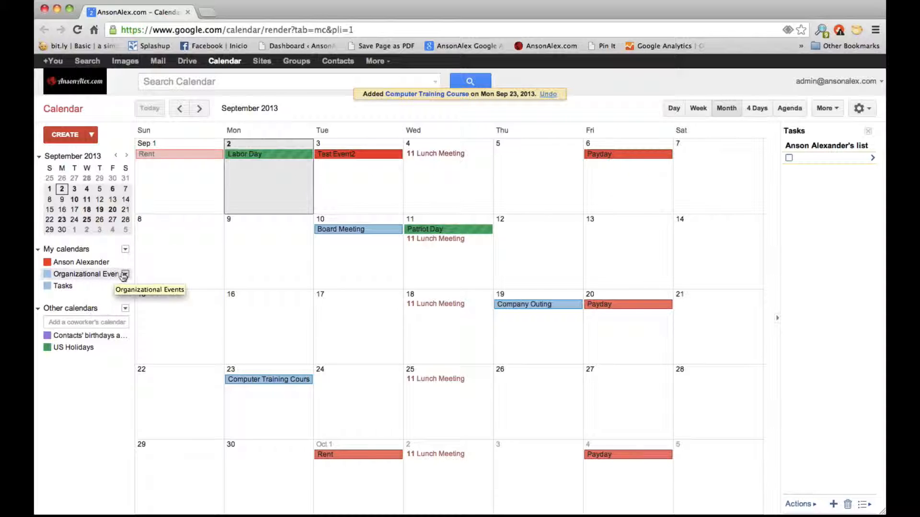
Change the Organizational Events calendar's color to the darker blue.
{"action": "left_click", "coordinate": [125, 275]}
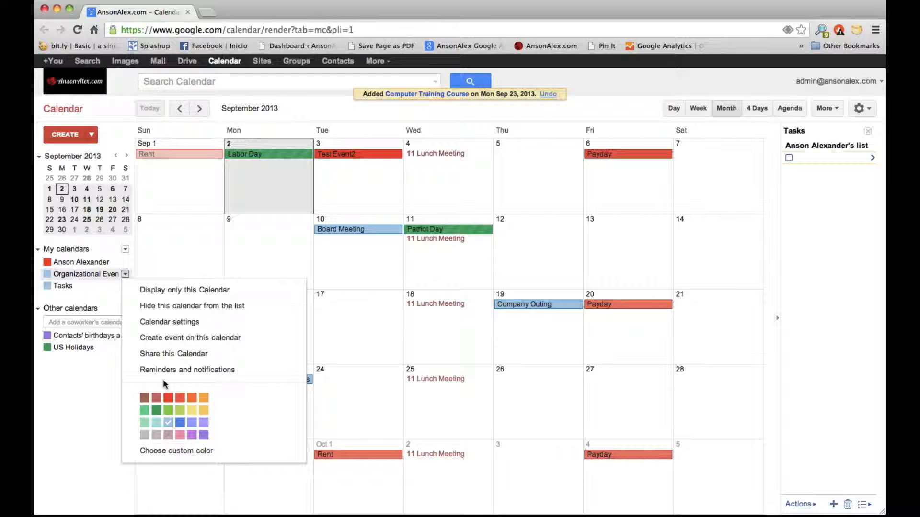
{"action": "left_click", "coordinate": [179, 423]}
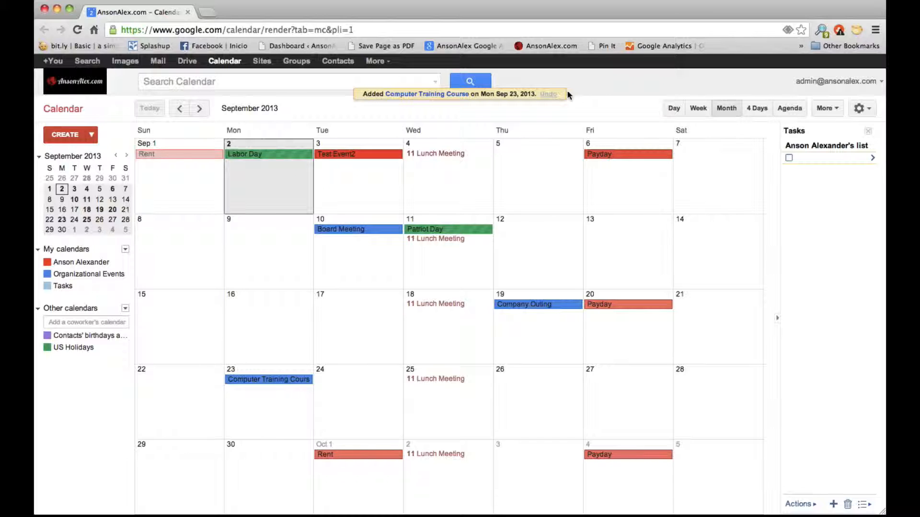
Switch to the other Chrome window, where the coworker's Google Calendar account is open.
{"action": "mouse_move", "coordinate": [242, 515]}
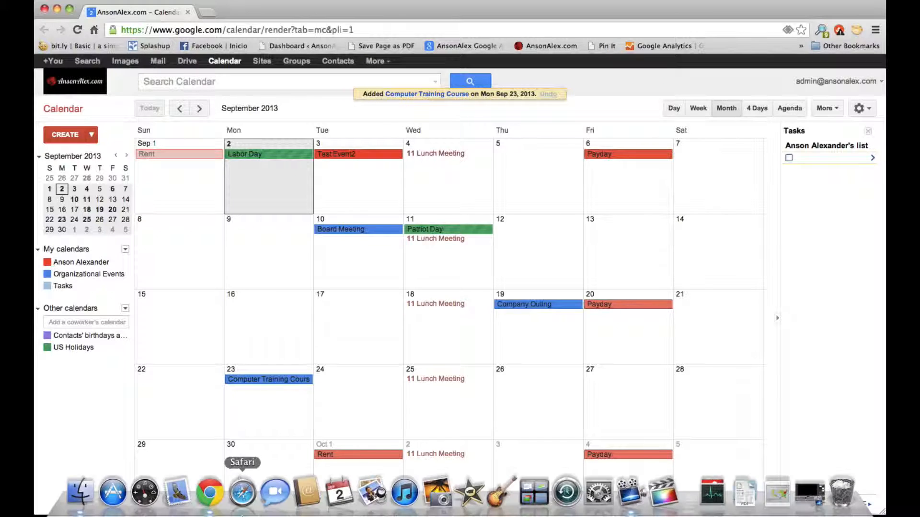
{"action": "right_click", "coordinate": [209, 492]}
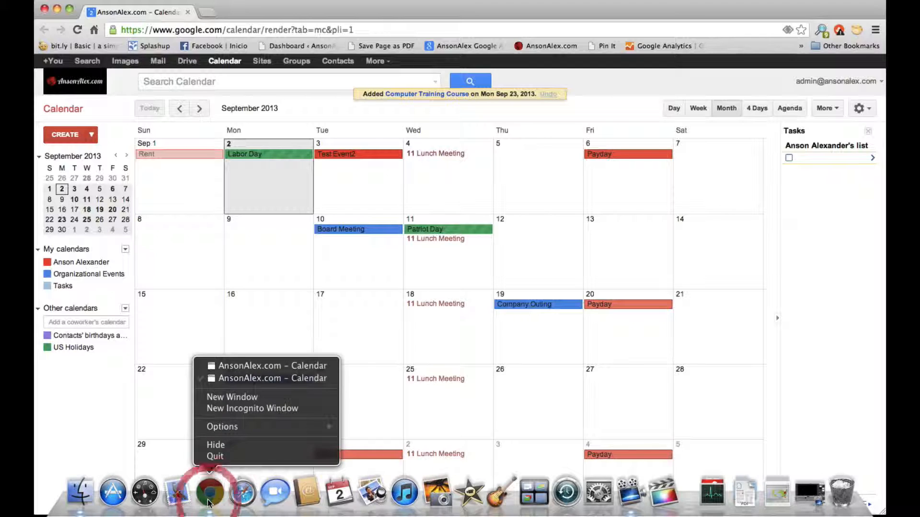
{"action": "left_click", "coordinate": [242, 368]}
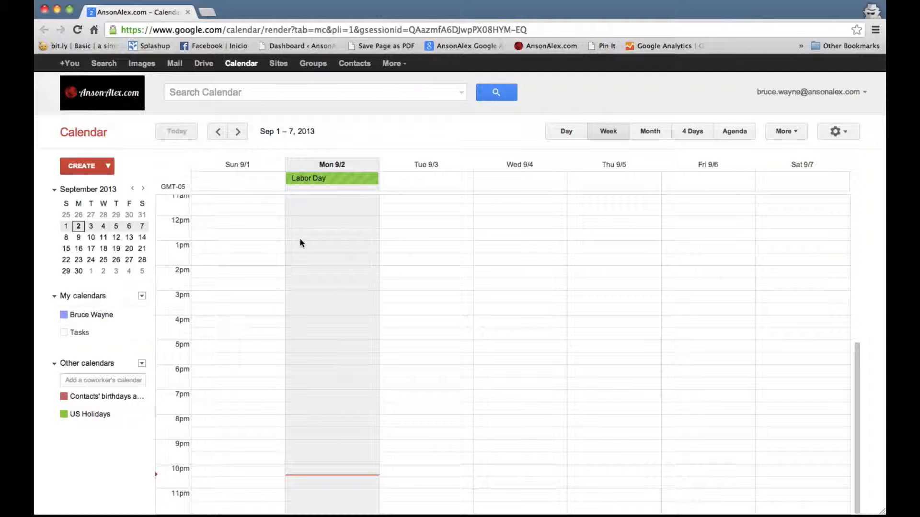
Reload the coworker's calendar in month view and change the Organizational Events calendar's color to light orange.
{"action": "left_click", "coordinate": [77, 30]}
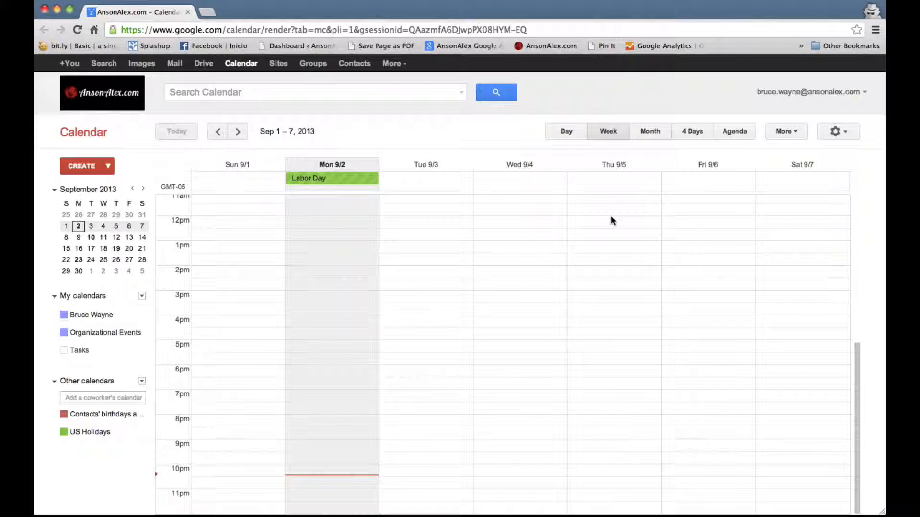
{"action": "left_click", "coordinate": [650, 132]}
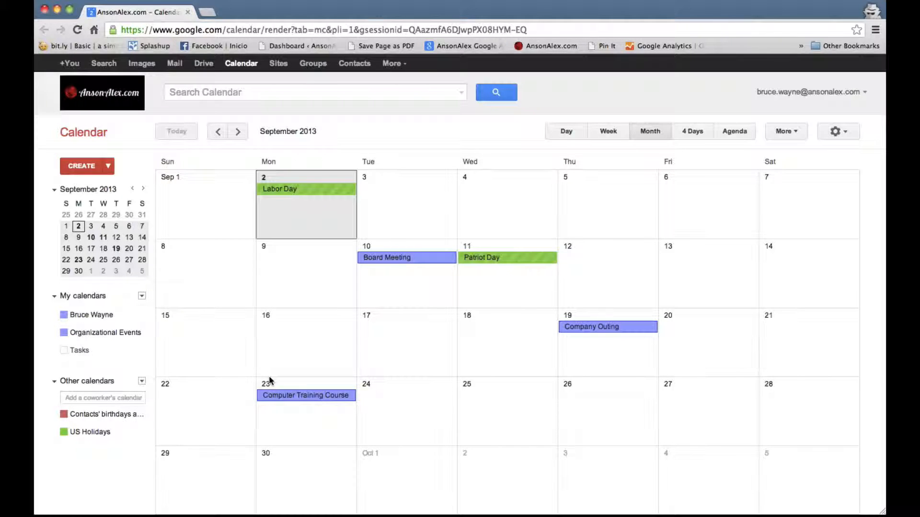
{"action": "left_click", "coordinate": [142, 333]}
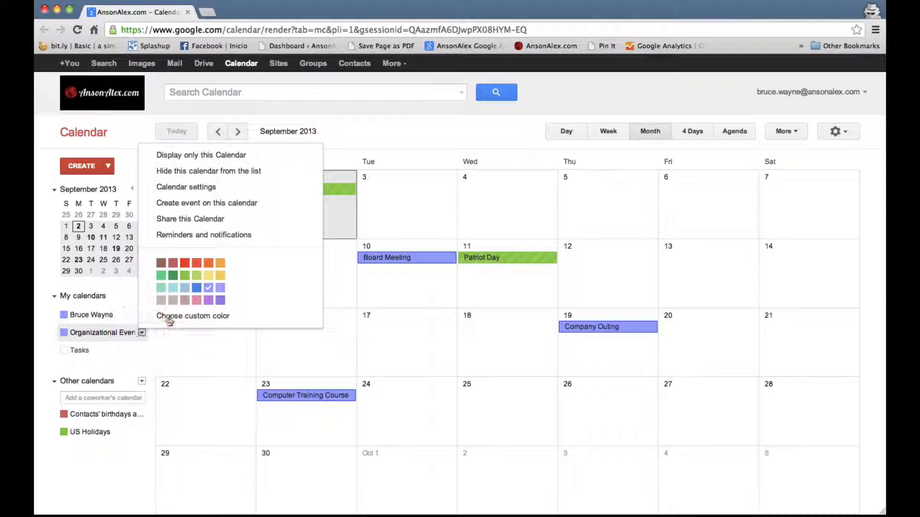
{"action": "left_click", "coordinate": [219, 276]}
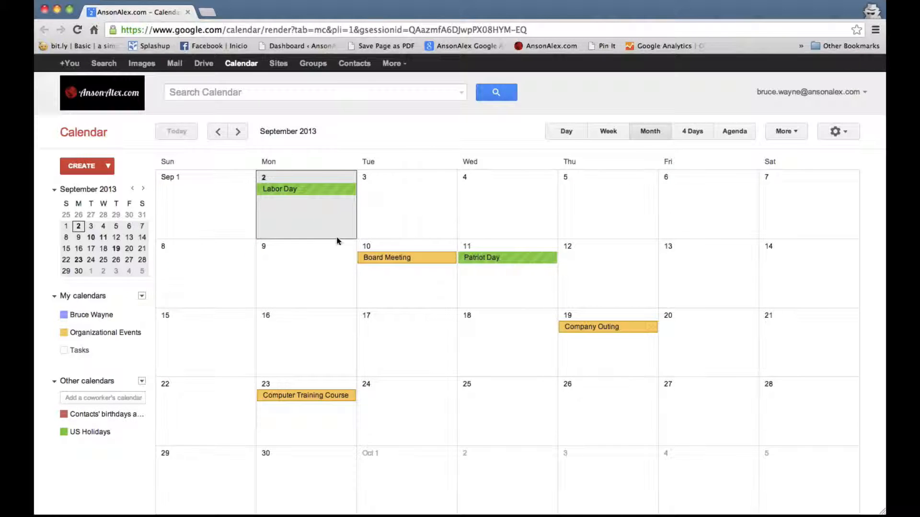
Switch to the administrator's Chrome window and reload its calendar, displaying the whole month of September 2013.
{"action": "left_click", "coordinate": [399, 138]}
{"action": "mouse_move", "coordinate": [273, 515]}
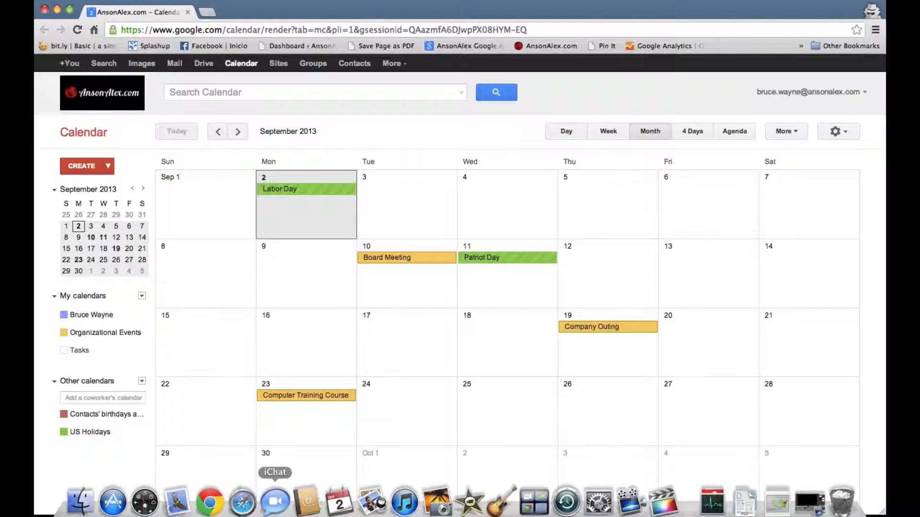
{"action": "right_click", "coordinate": [209, 498]}
{"action": "left_click", "coordinate": [242, 364]}
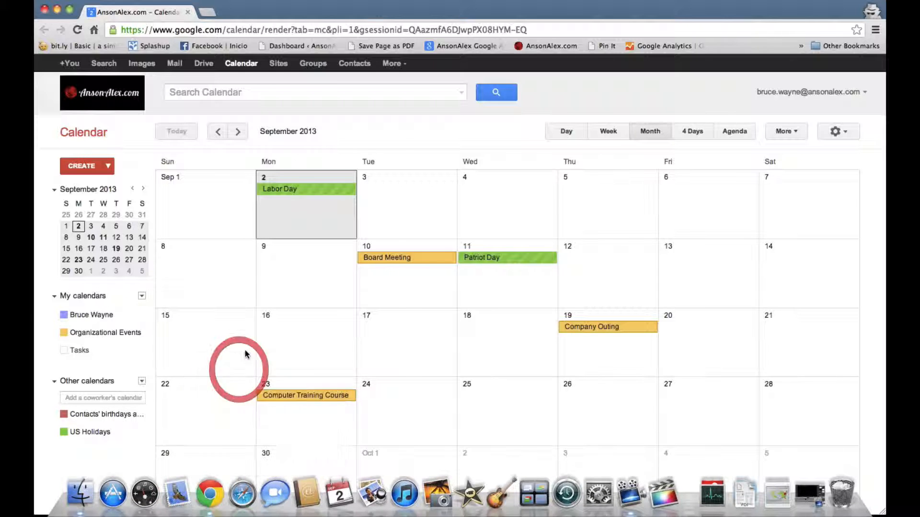
{"action": "left_click", "coordinate": [77, 29]}
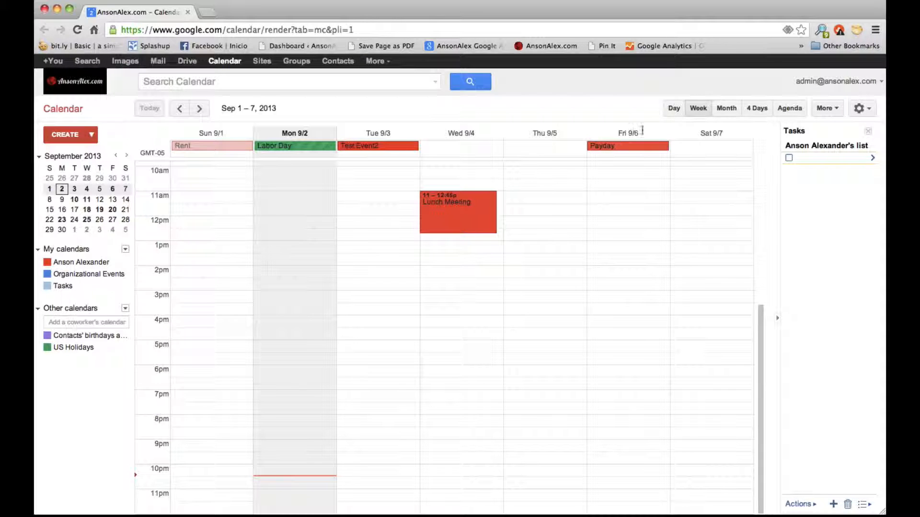
{"action": "left_click", "coordinate": [726, 109]}
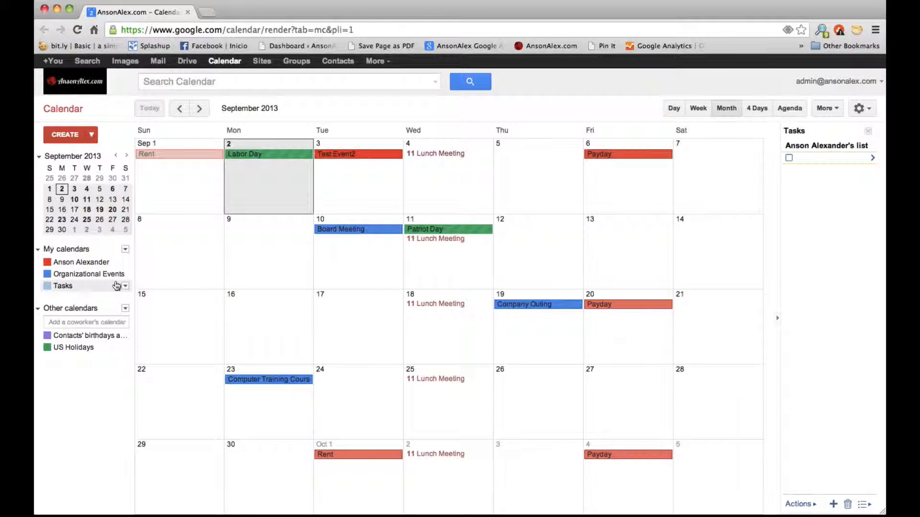
Return to the coworker's calendar window and hide the personal, contacts' birthdays and US Holidays calendars, leaving Organizational Events displayed.
{"action": "mouse_move", "coordinate": [303, 13]}
{"action": "left_mouse_down"}
{"action": "mouse_move", "coordinate": [700, 40]}
{"action": "mouse_move", "coordinate": [379, 29]}
{"action": "mouse_move", "coordinate": [303, 13]}
{"action": "left_mouse_up"}
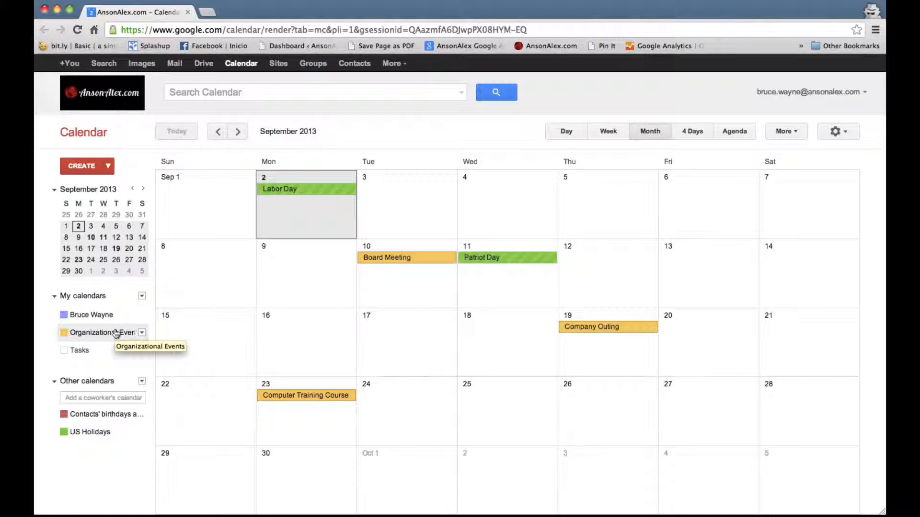
{"action": "left_click", "coordinate": [93, 316]}
{"action": "left_click", "coordinate": [86, 415]}
{"action": "left_click", "coordinate": [98, 431]}
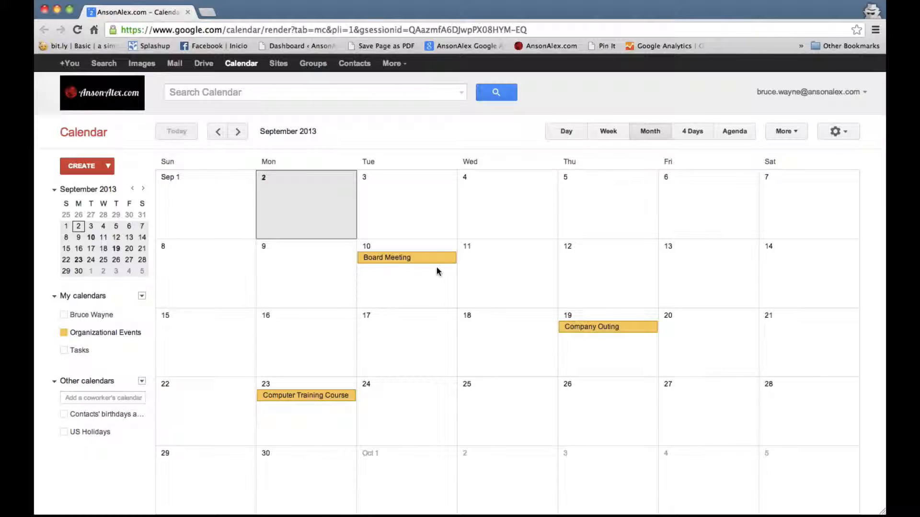
Start a new event on Wednesday, September 11 to check its calendar assignment, and close it without saving.
{"action": "left_click", "coordinate": [503, 270]}
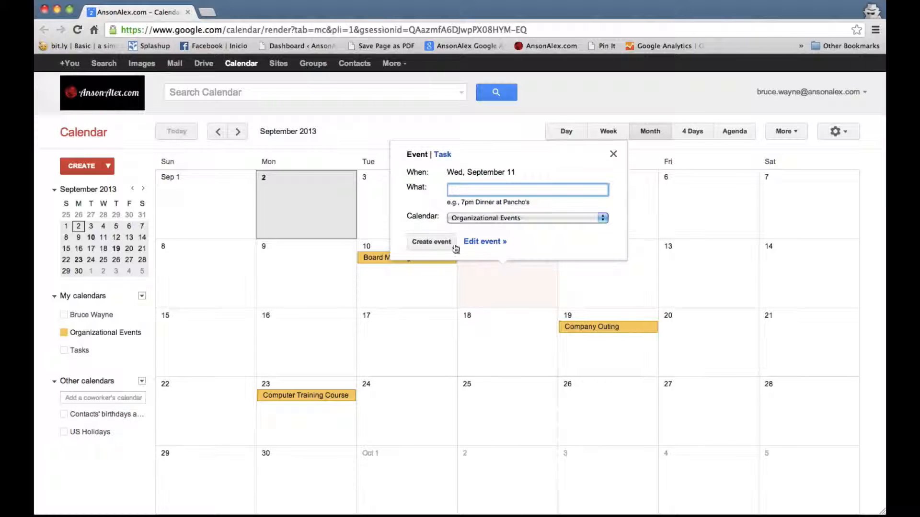
{"action": "double_click", "coordinate": [418, 217]}
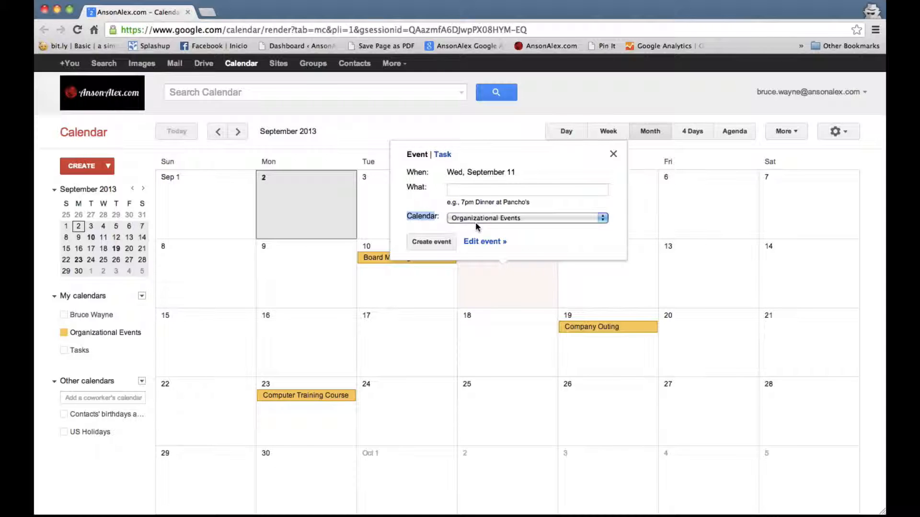
{"action": "left_click", "coordinate": [614, 154]}
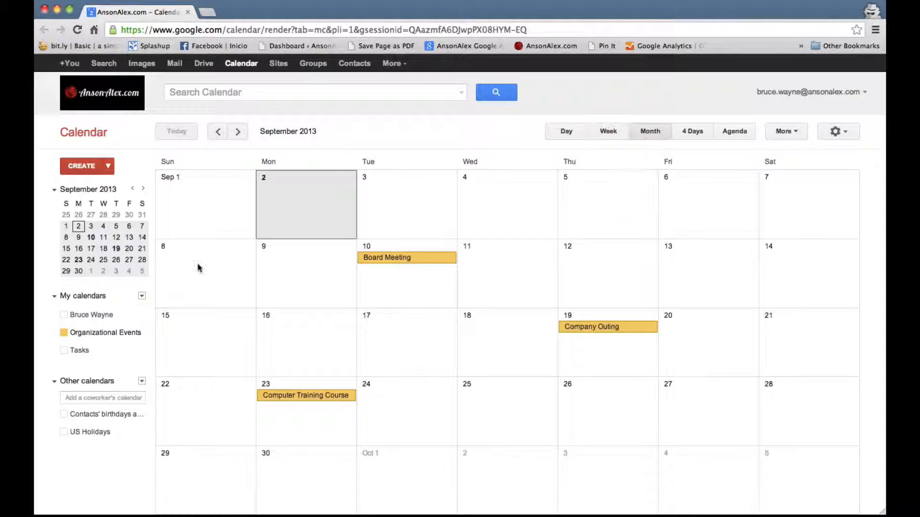
Display the coworker's personal, Tasks, contacts' birthdays and US Holidays calendars alongside Organizational Events.
{"action": "left_click", "coordinate": [96, 315]}
{"action": "left_click", "coordinate": [101, 351]}
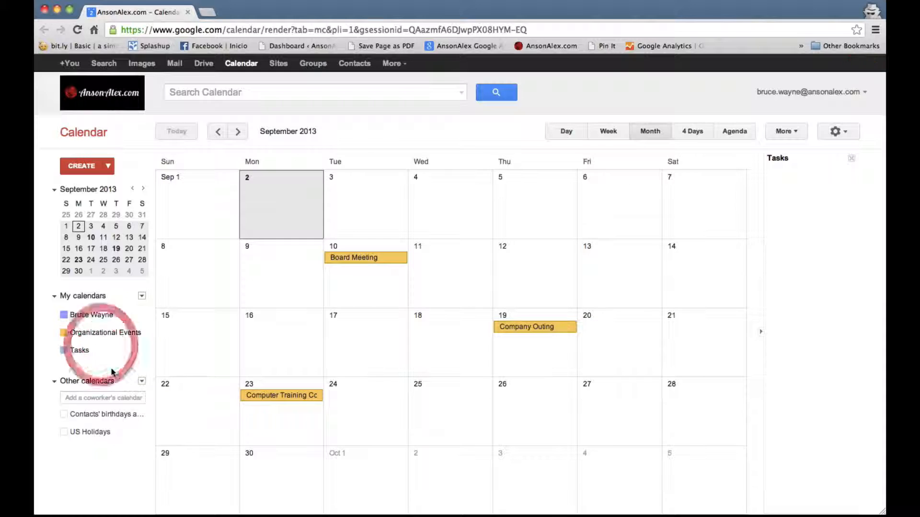
{"action": "left_click", "coordinate": [118, 414]}
{"action": "left_click", "coordinate": [119, 432]}
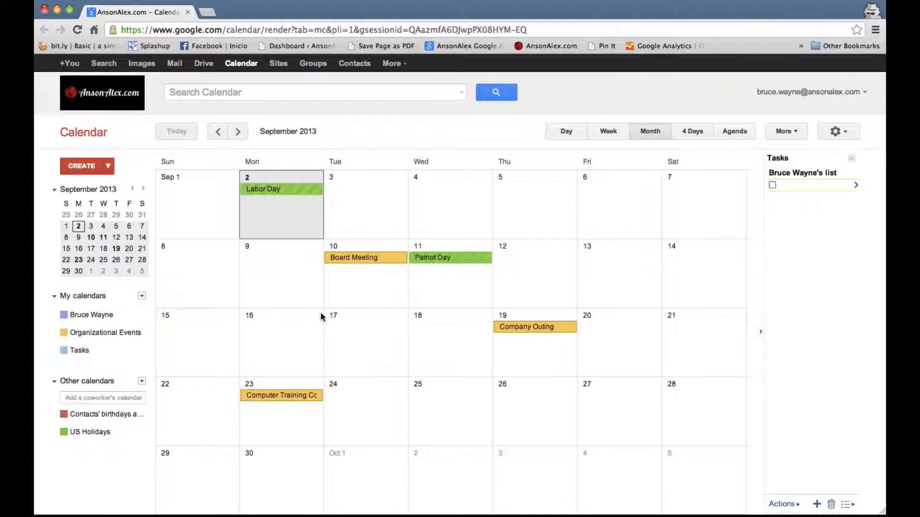
Create an all-day event named Test Event on Thursday, September 12 in the Organizational Events calendar from the coworker's account.
{"action": "left_click", "coordinate": [525, 260]}
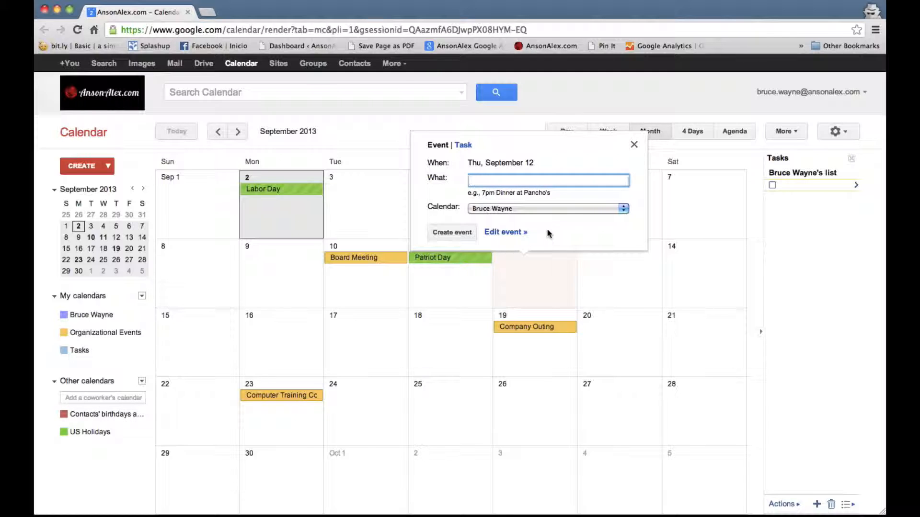
{"action": "left_click", "coordinate": [567, 209]}
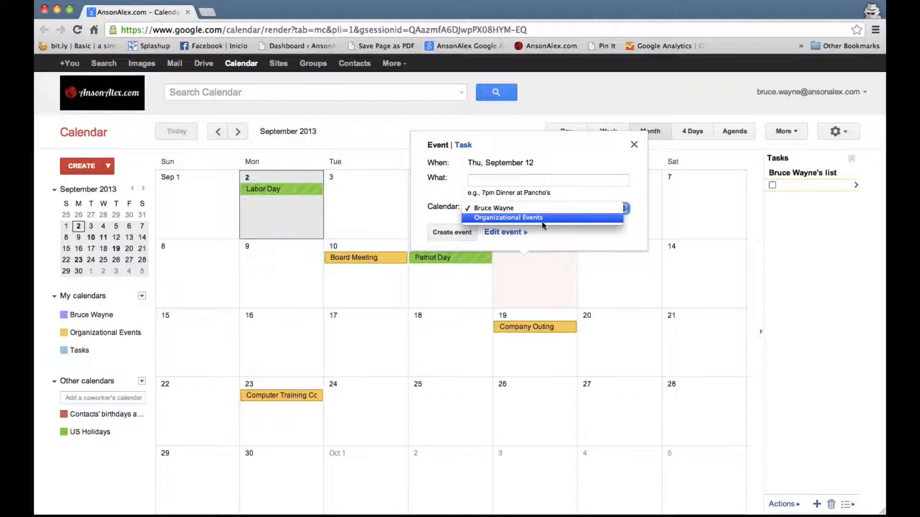
{"action": "left_click", "coordinate": [522, 219]}
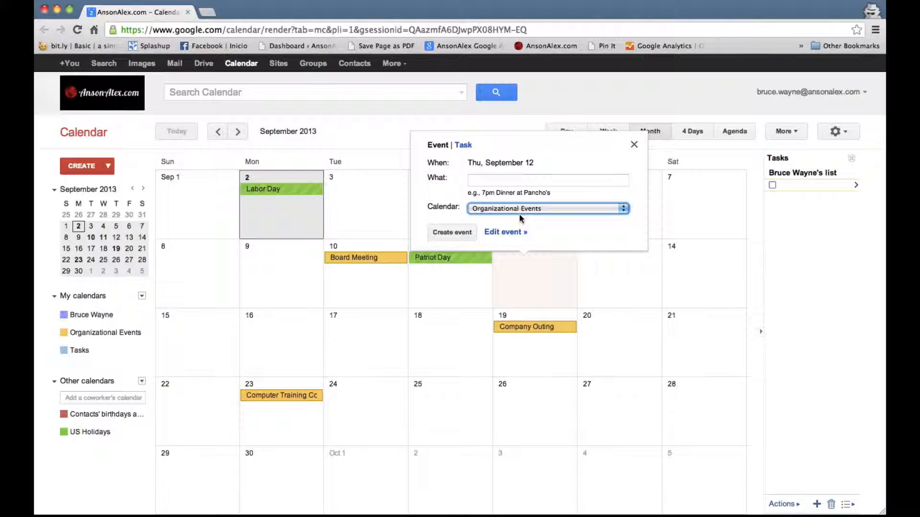
{"action": "left_click", "coordinate": [541, 180]}
{"action": "type", "text": "Te"}
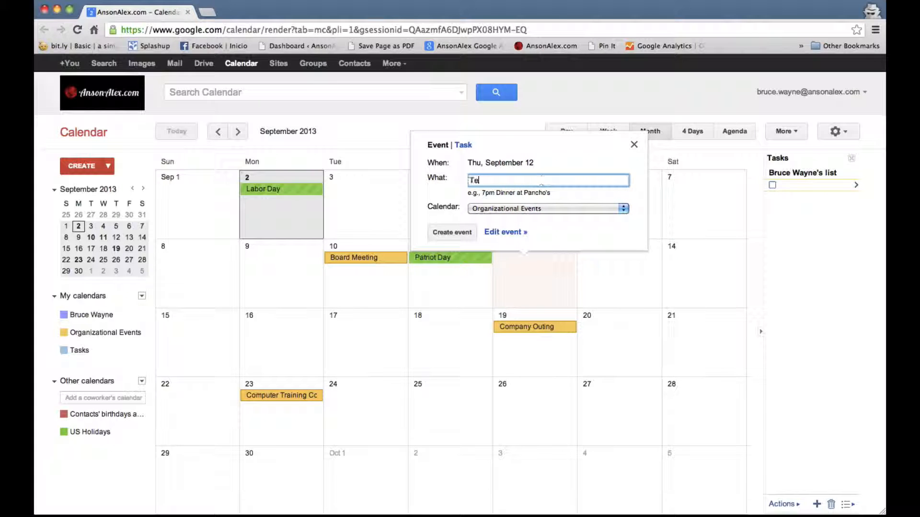
{"action": "type", "text": "st Event"}
{"action": "left_click", "coordinate": [449, 231]}
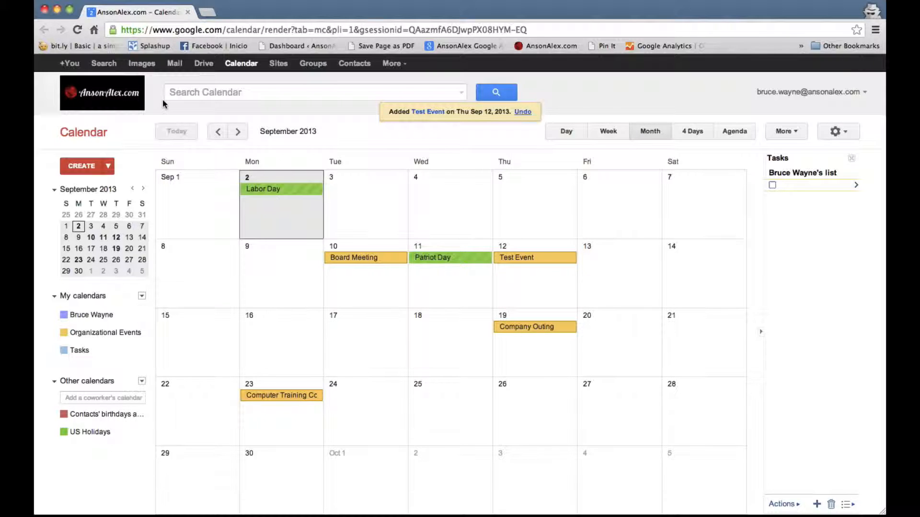
Bring up the administrator's Chrome window again and refresh its calendar in month view to load the coworker's new event.
{"action": "left_click", "coordinate": [58, 10]}
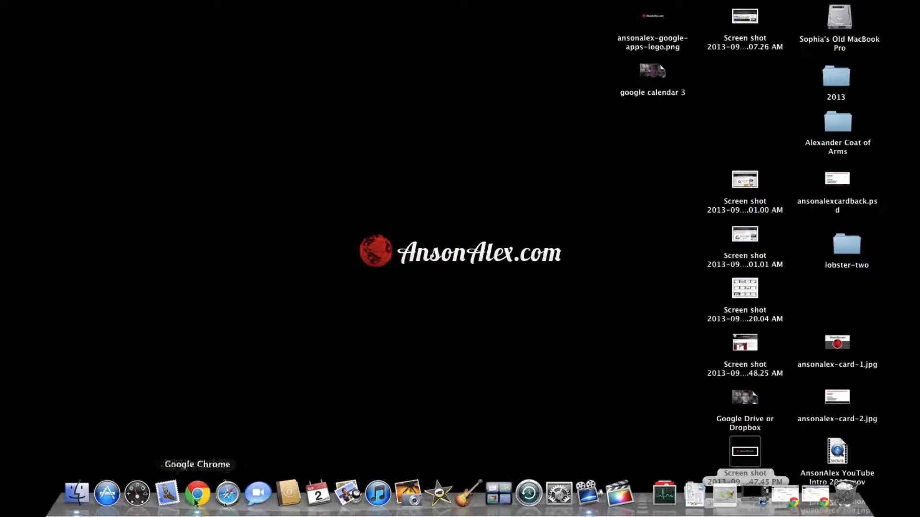
{"action": "left_click", "coordinate": [196, 504]}
{"action": "right_click", "coordinate": [195, 502]}
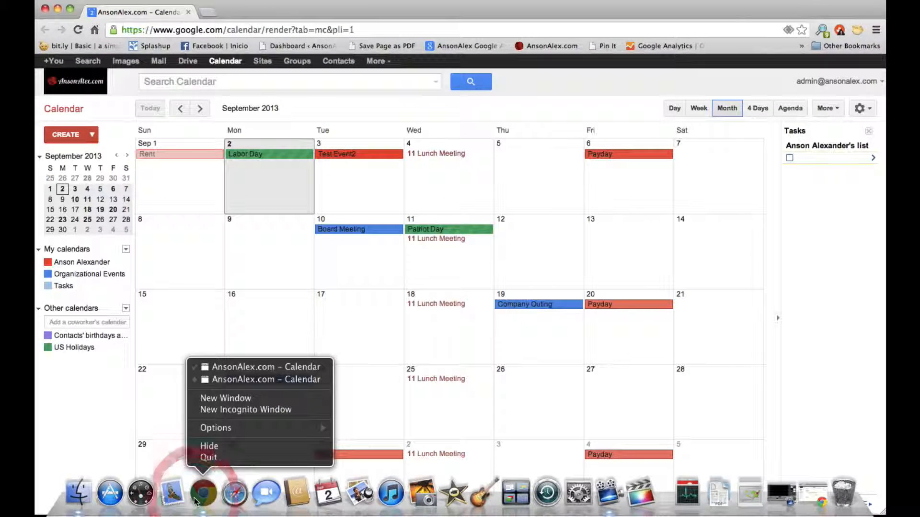
{"action": "left_click", "coordinate": [253, 366]}
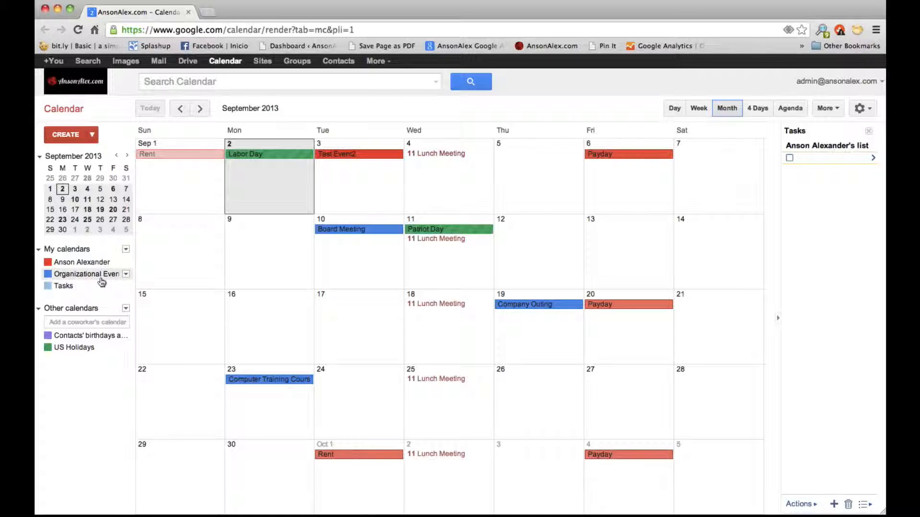
{"action": "left_click", "coordinate": [78, 32]}
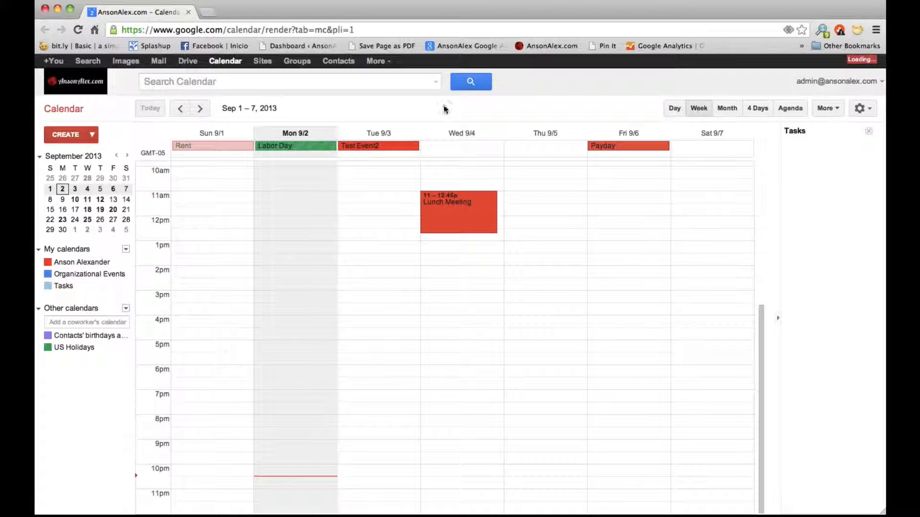
{"action": "left_click", "coordinate": [725, 108]}
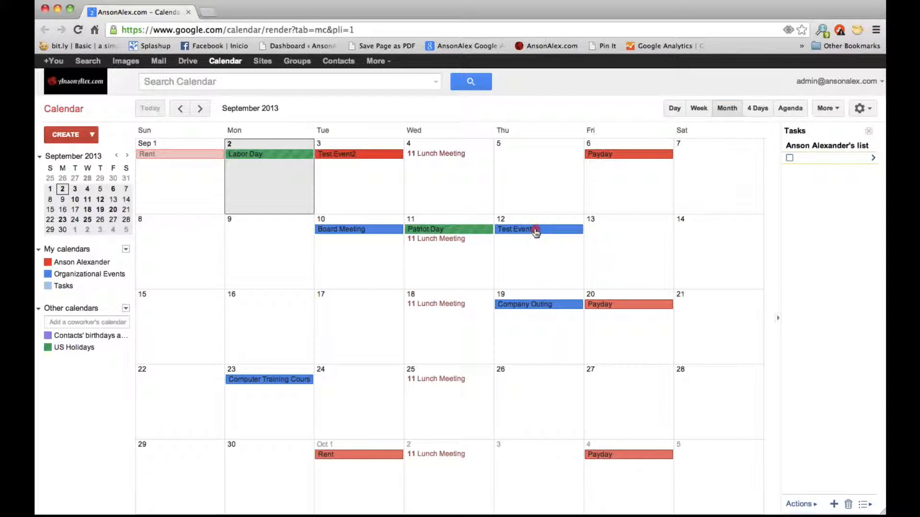
Open the details of Test Event on September 12 to check who created it, and return to the calendar.
{"action": "left_click", "coordinate": [534, 230]}
{"action": "left_click", "coordinate": [623, 209]}
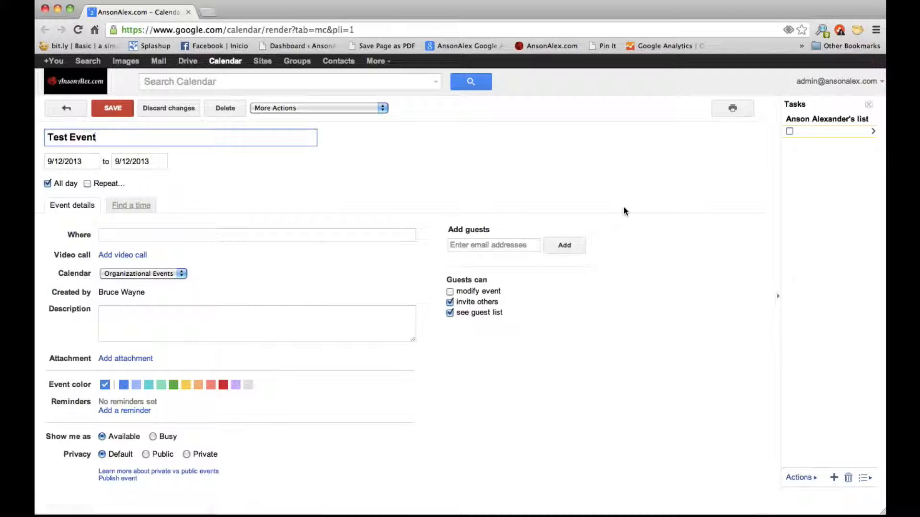
{"action": "left_click", "coordinate": [78, 113]}
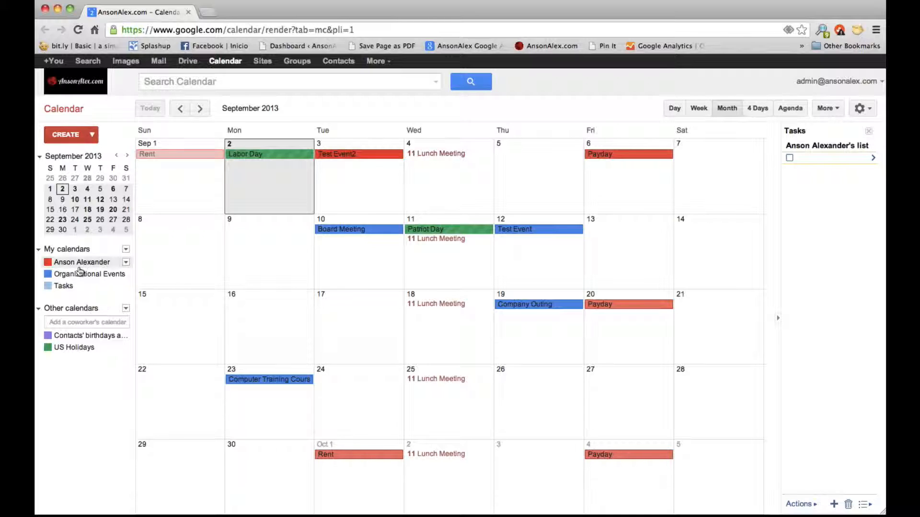
Hide the administrator's personal, Tasks, contacts' birthdays and US Holidays calendars so that only Organizational Events is displayed.
{"action": "left_click", "coordinate": [82, 262]}
{"action": "left_click", "coordinate": [65, 286]}
{"action": "left_click", "coordinate": [104, 337]}
{"action": "left_click", "coordinate": [82, 348]}
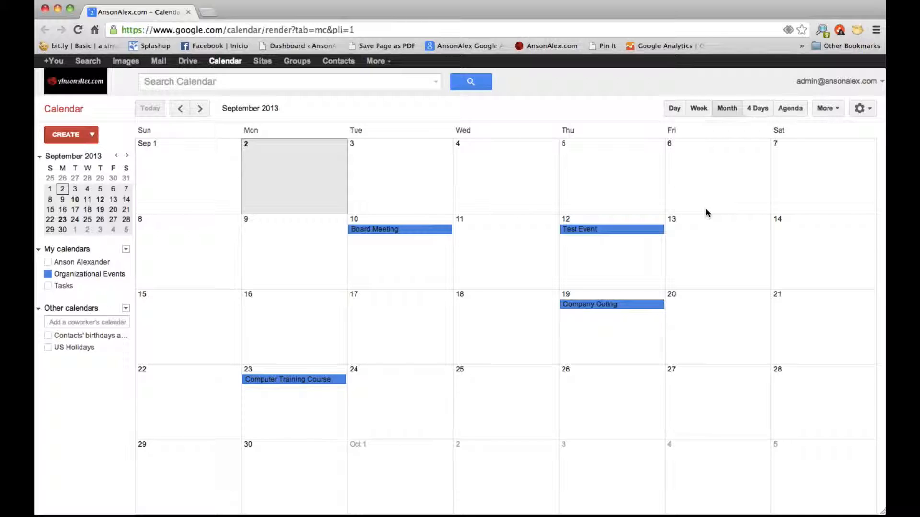
Open the options for the My calendars group.
{"action": "left_click", "coordinate": [126, 249]}
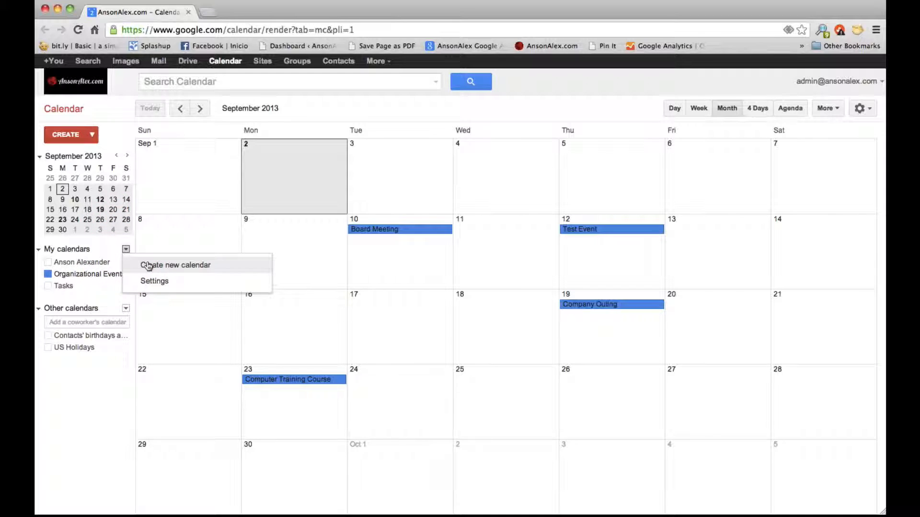